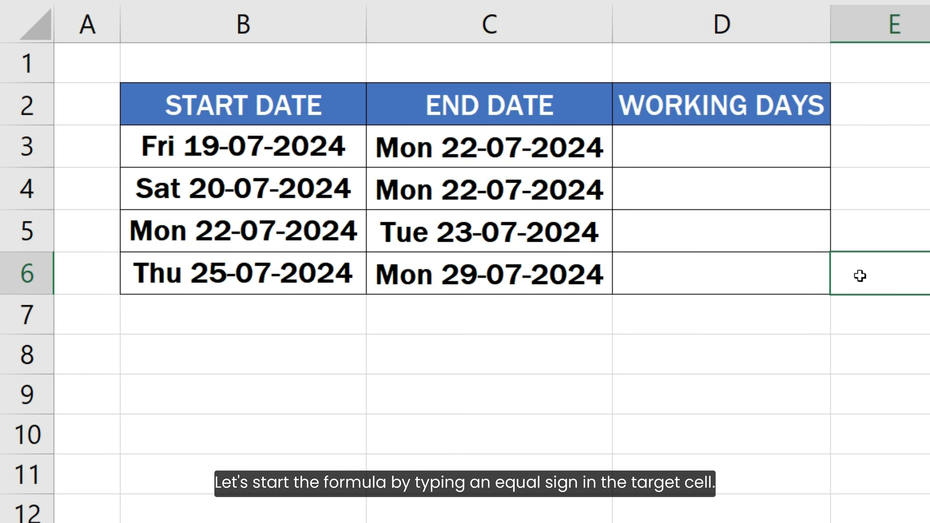
- Enter the formula =NETWORKDAYS(B3, C3) in D3 to count the working days between the first row's start and end dates
{"action": "left_click", "coordinate": [784, 145]}
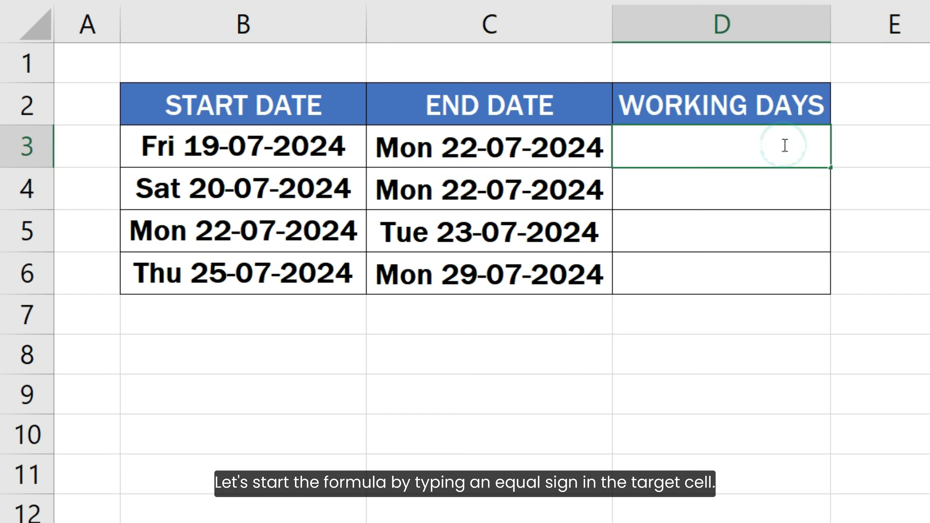
{"action": "type", "text": "="}
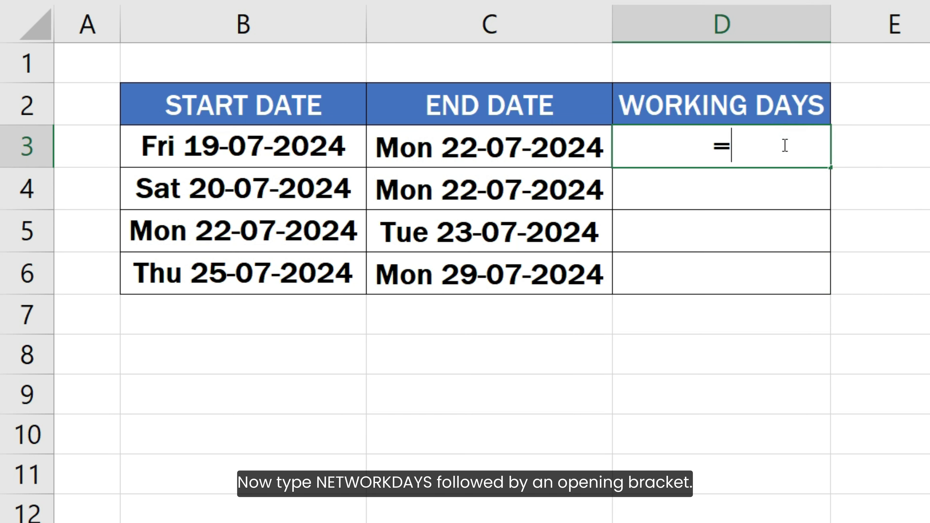
{"action": "type", "text": "NETWORK"}
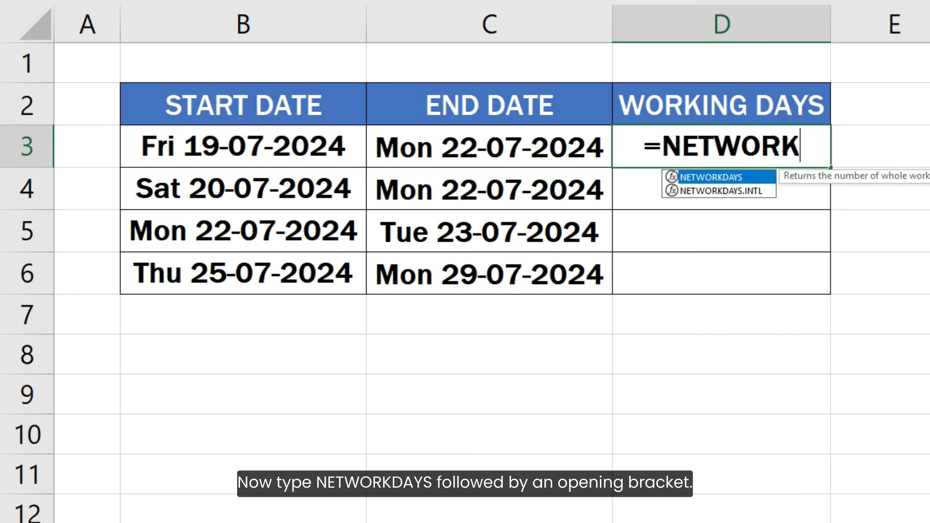
{"action": "type", "text": "DAYS("}
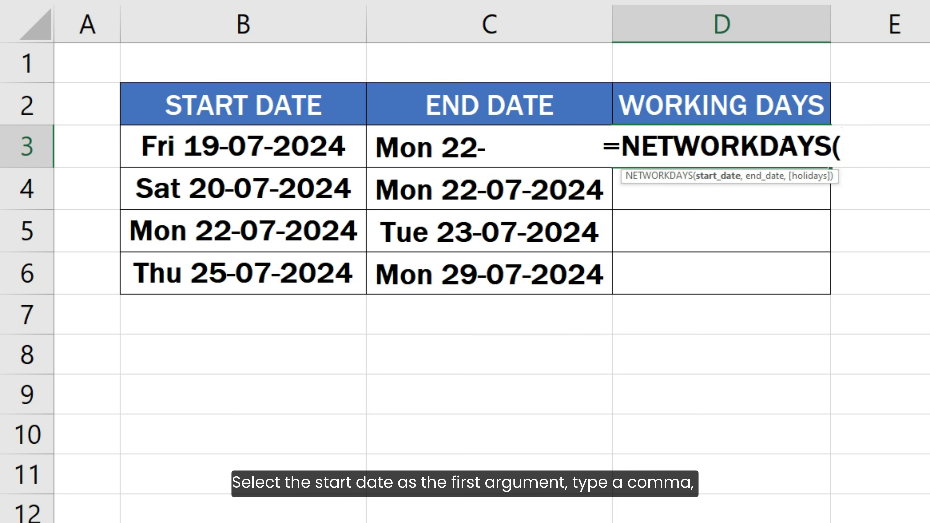
{"action": "left_click", "coordinate": [342, 142]}
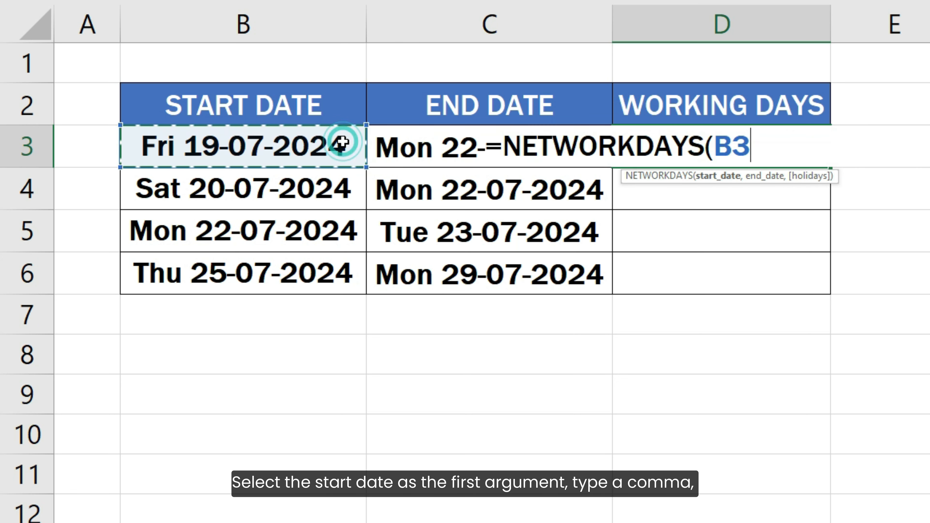
{"action": "type", "text": ","}
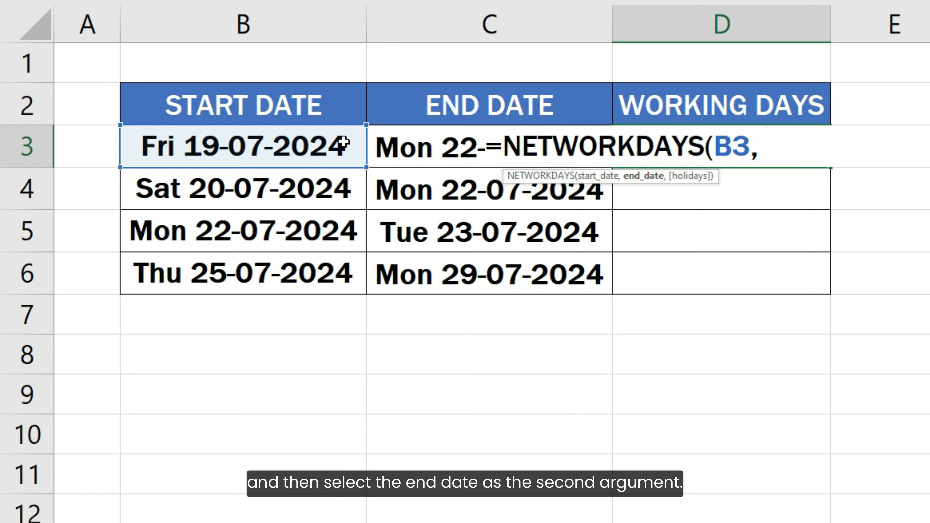
{"action": "left_click", "coordinate": [396, 143]}
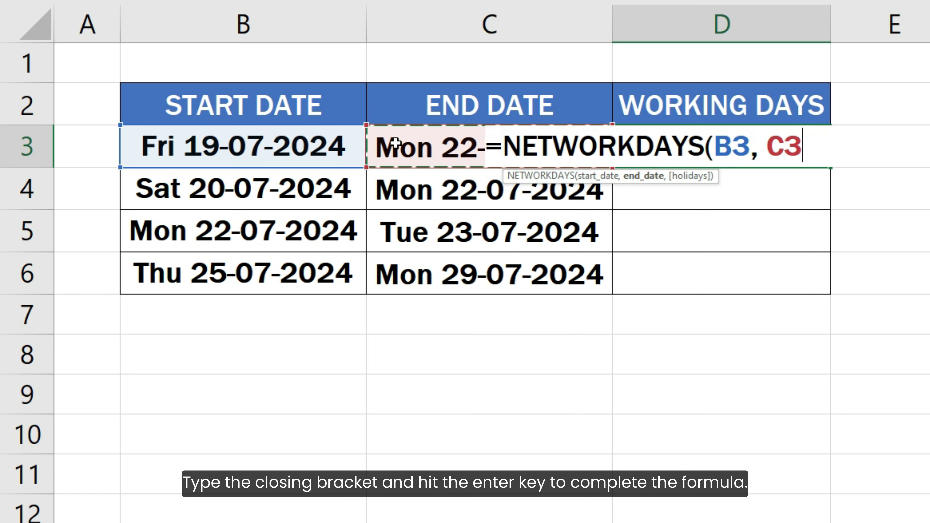
{"action": "type", "text": ")"}
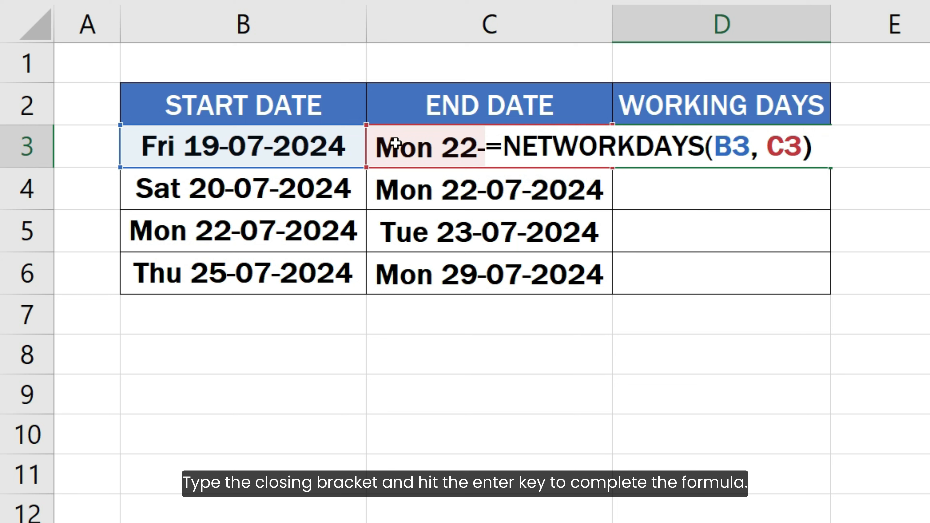
{"action": "key", "text": "Return"}
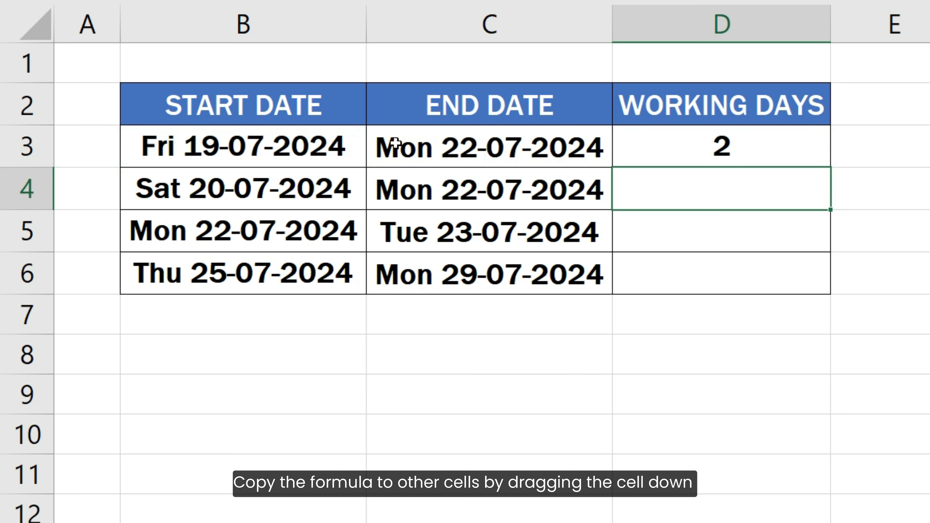
- Copy the working-days formula from D3 down through D6
{"action": "left_click", "coordinate": [690, 146]}
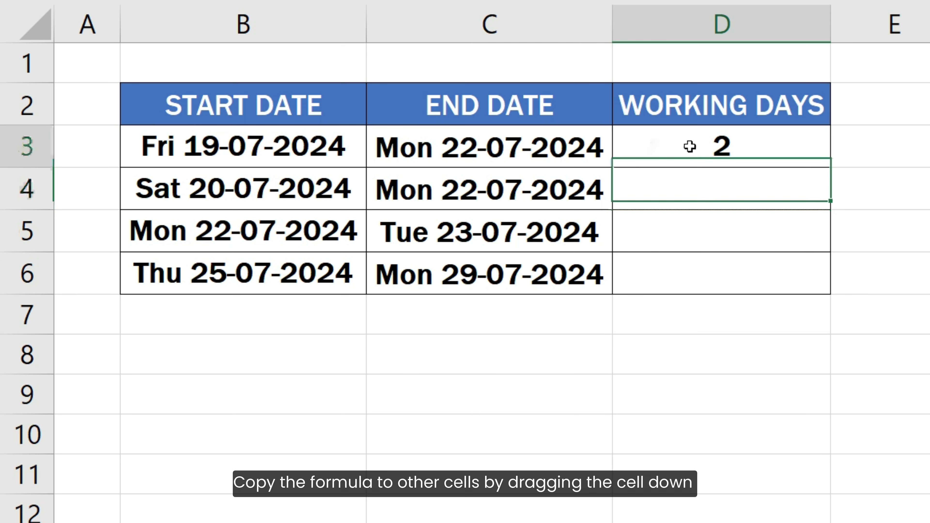
{"action": "left_click_drag", "start_coordinate": [833, 167], "coordinate": [854, 283]}
{"action": "left_click", "coordinate": [855, 282]}
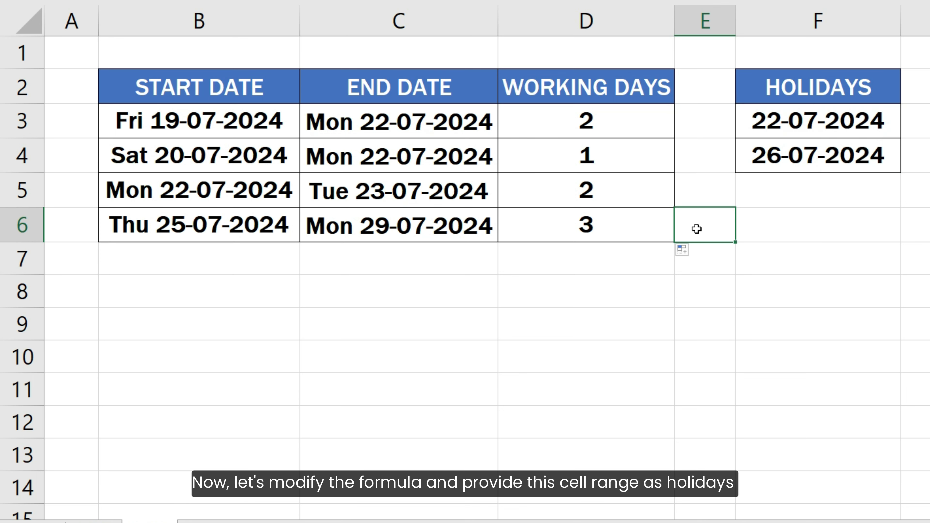
- Add the holiday dates F3:F4 as the third argument of the NETWORKDAYS formula in D3
{"action": "left_click", "coordinate": [647, 125]}
{"action": "double_click", "coordinate": [657, 125]}
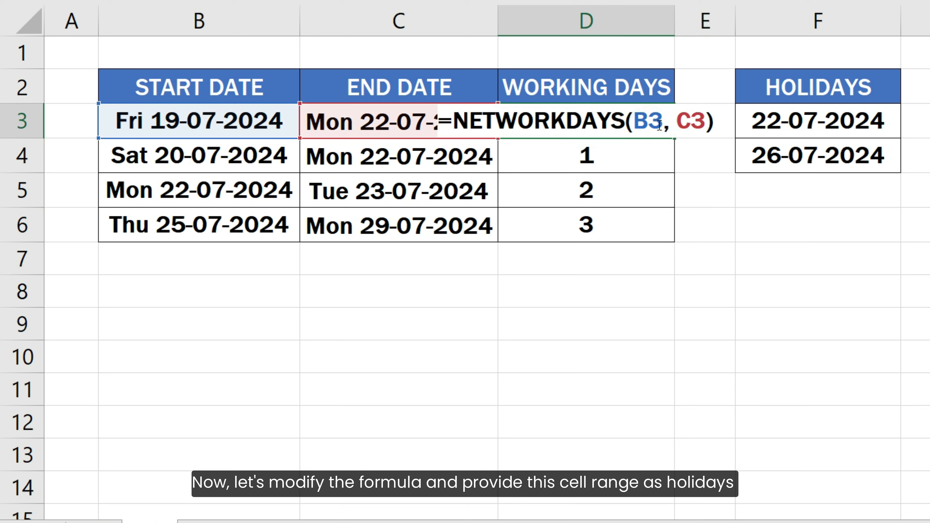
{"action": "left_click", "coordinate": [706, 126]}
{"action": "type", "text": ","}
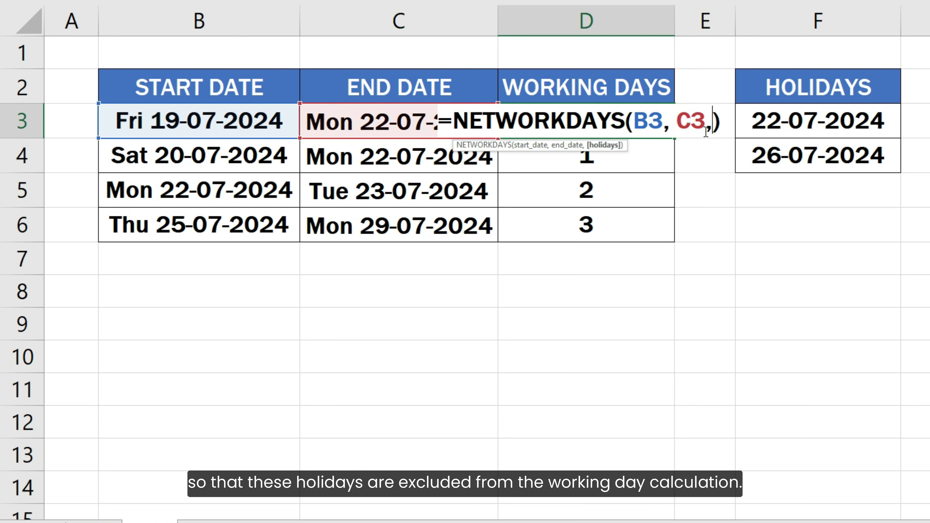
{"action": "left_click_drag", "start_coordinate": [771, 123], "coordinate": [783, 154]}
- Make the holiday range in D3's formula absolute as $F$3:$F$4 and commit the formula
{"action": "left_click", "coordinate": [554, 123]}
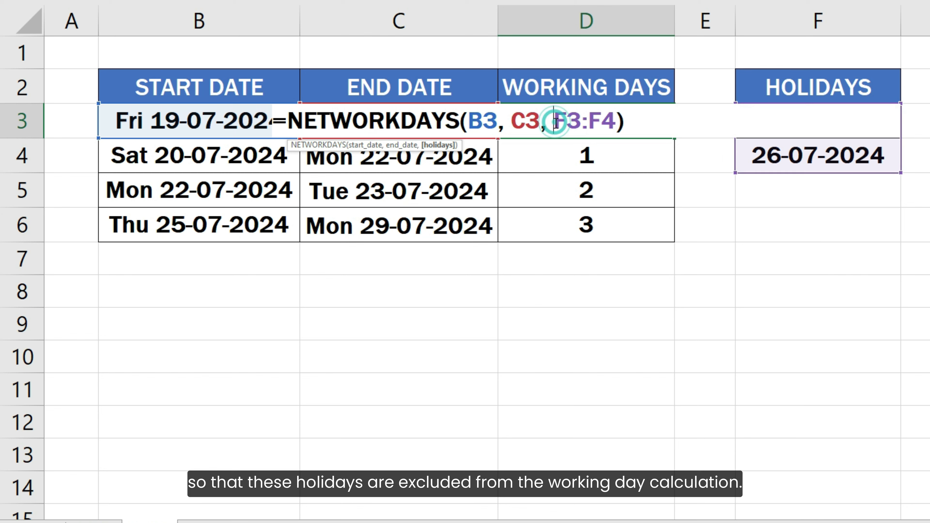
{"action": "type", "text": "$"}
{"action": "key", "text": "Right"}
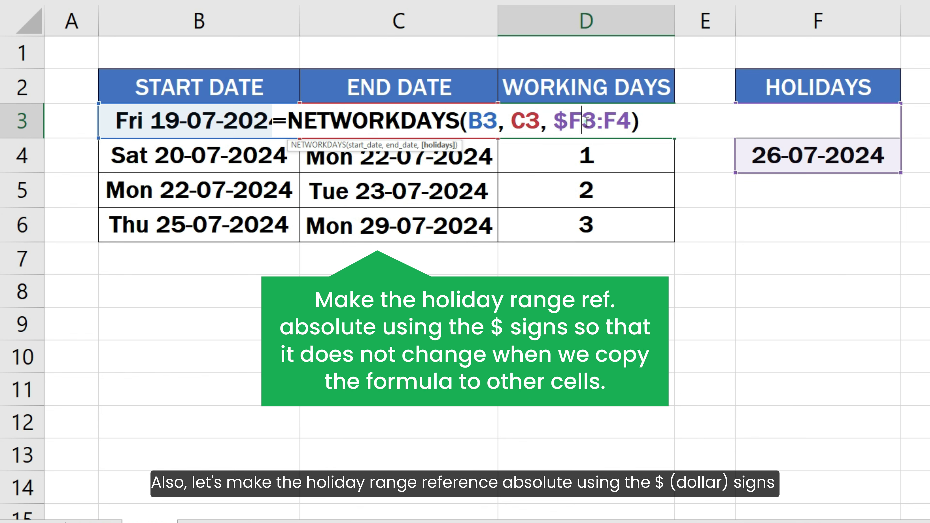
{"action": "type", "text": "$"}
{"action": "left_click", "coordinate": [619, 122]}
{"action": "type", "text": "$"}
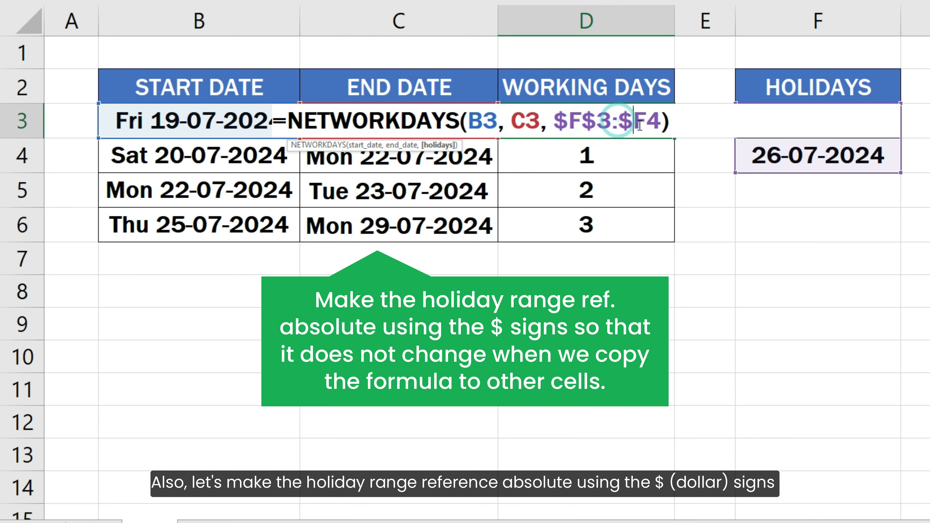
{"action": "left_click", "coordinate": [642, 122]}
{"action": "type", "text": "$"}
{"action": "left_click", "coordinate": [688, 121]}
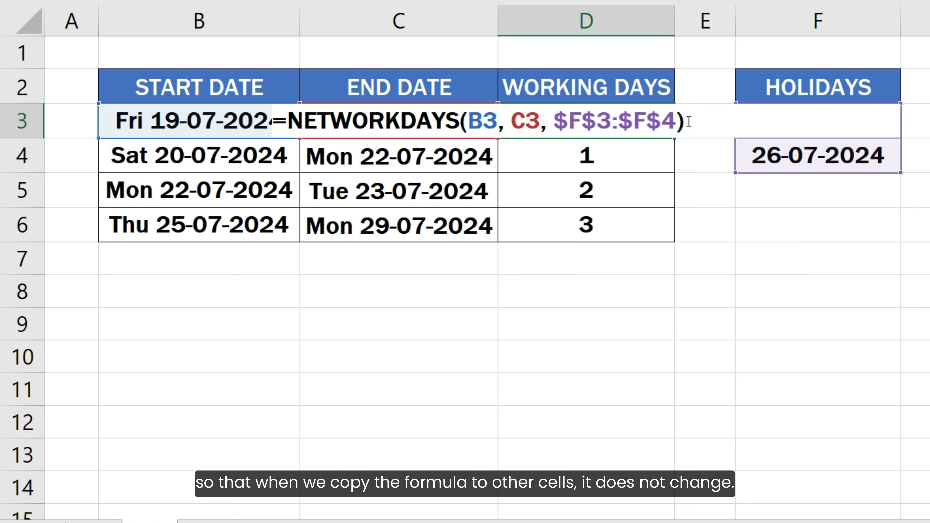
{"action": "key", "text": "Return"}
- Fill the holiday-aware formula from D3 down to D6, replacing the earlier working-days formulas
{"action": "left_click", "coordinate": [669, 121]}
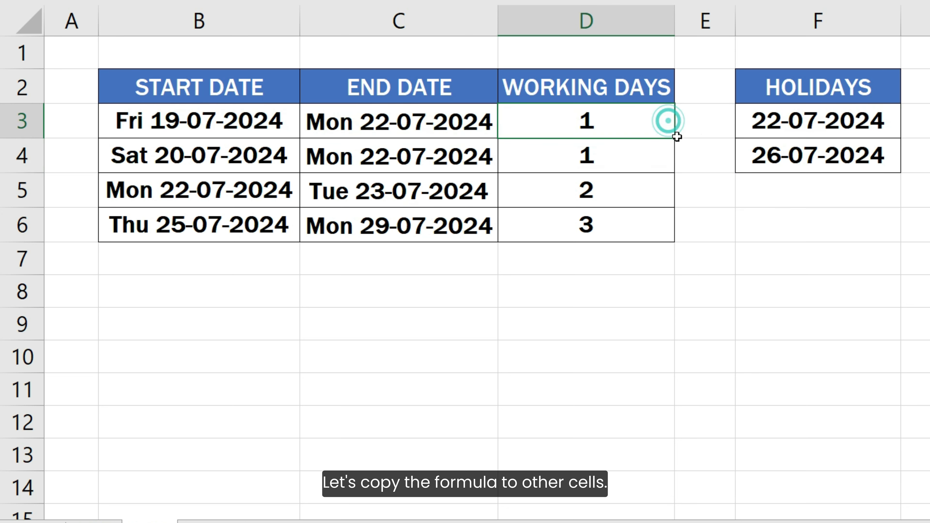
{"action": "left_click_drag", "start_coordinate": [674, 137], "coordinate": [666, 230]}
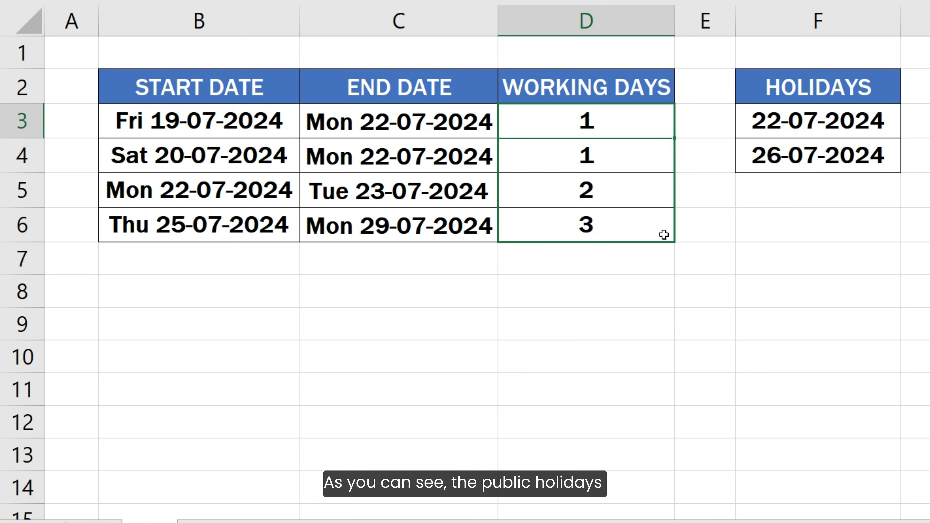
{"action": "left_click", "coordinate": [699, 229]}
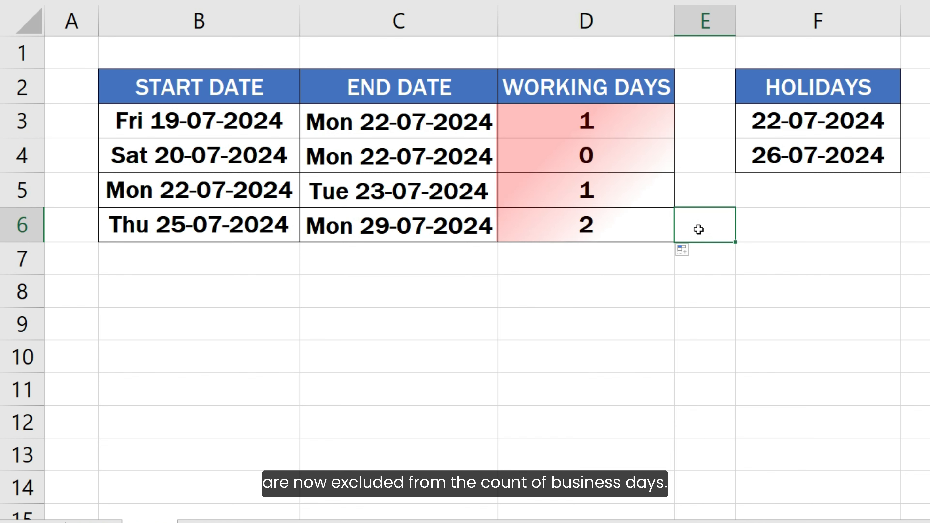